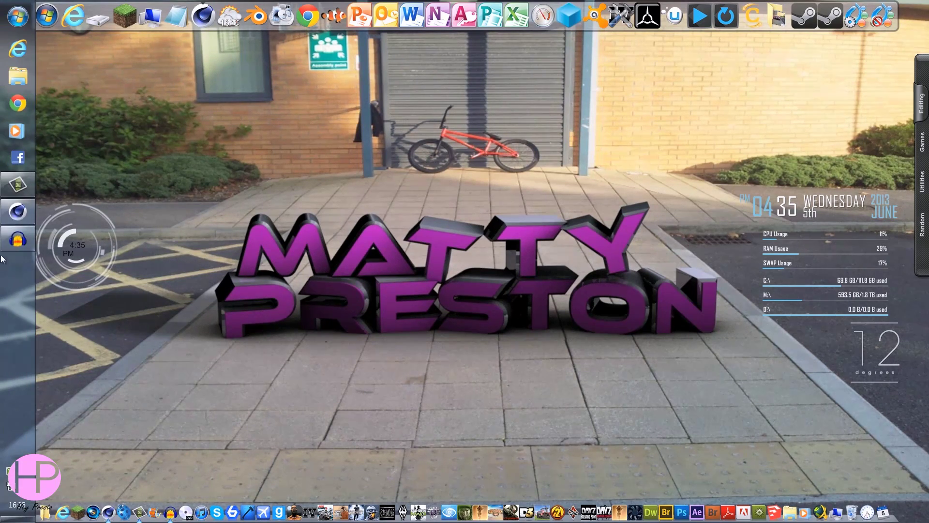
- Bring Cinema 4D to the front and inspect the licence and Mini objects in the Object Manager
{"action": "left_click", "coordinate": [11, 211]}
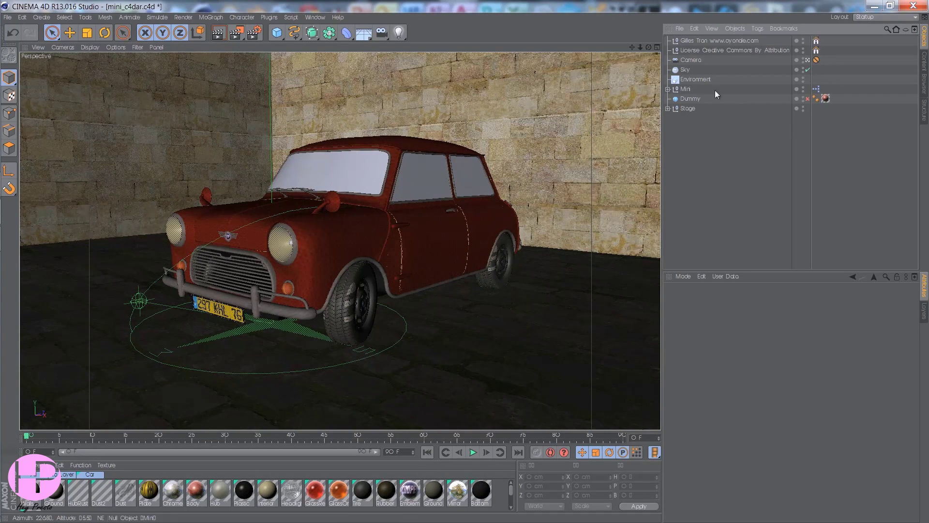
{"action": "left_click", "coordinate": [746, 50]}
{"action": "left_click", "coordinate": [733, 211]}
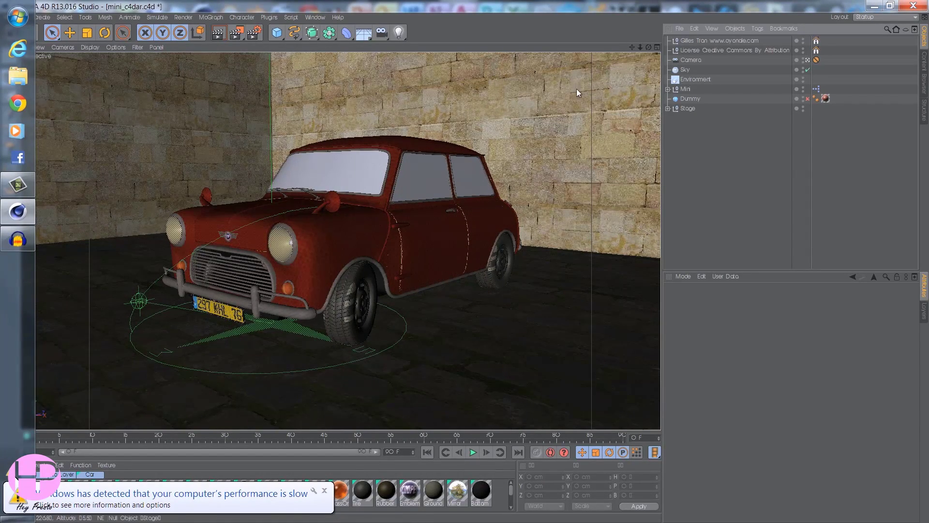
{"action": "left_click", "coordinate": [686, 89]}
{"action": "left_click", "coordinate": [699, 159]}
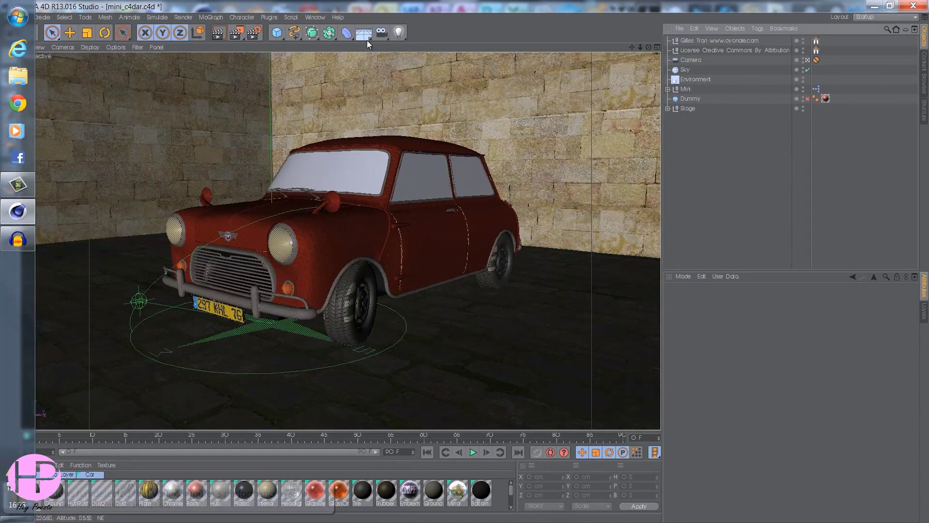
- Add a new camera and a Null object to the scene
{"action": "left_click_drag", "start_coordinate": [382, 33], "coordinate": [398, 42]}
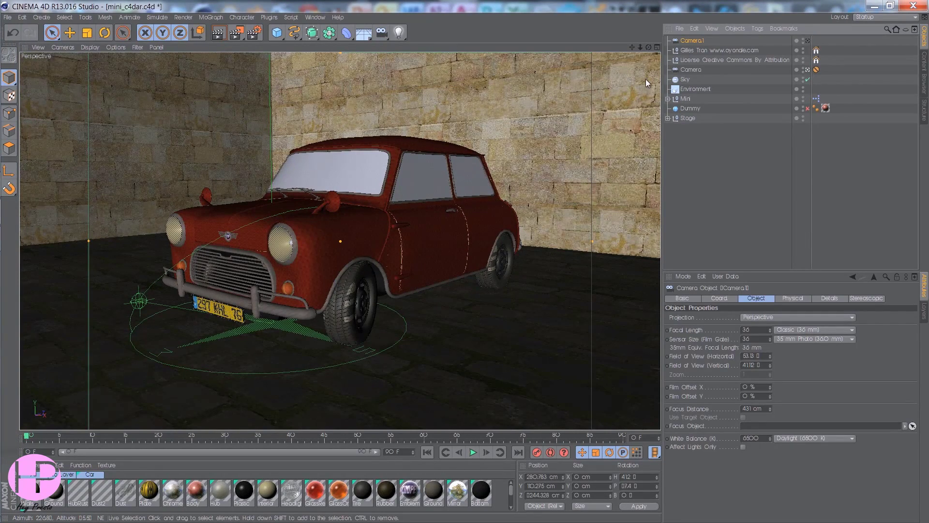
{"action": "left_click", "coordinate": [42, 17]}
{"action": "mouse_move", "coordinate": [48, 35]}
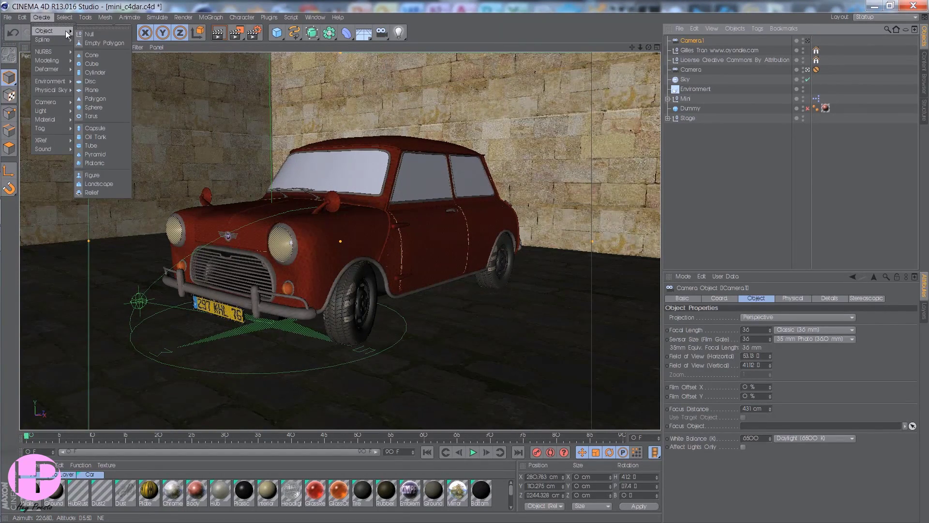
{"action": "left_click", "coordinate": [101, 34]}
- Parent Camera.1 under the Null in the Object Manager
{"action": "left_click", "coordinate": [692, 51]}
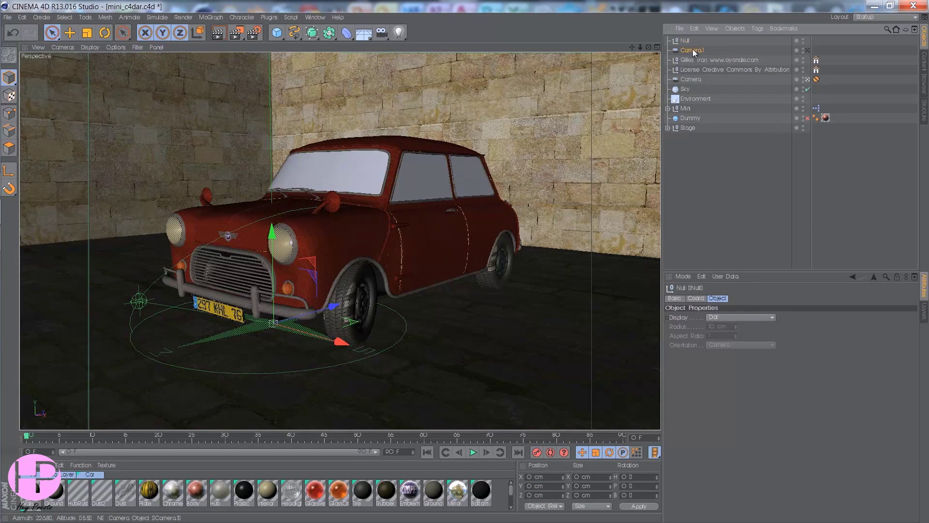
{"action": "left_click_drag", "start_coordinate": [688, 44], "coordinate": [688, 42]}
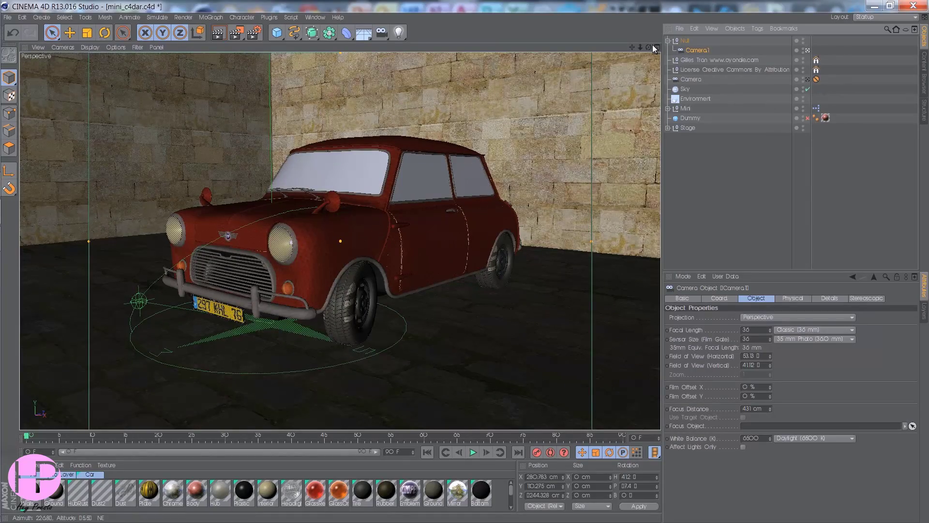
{"action": "mouse_move", "coordinate": [463, 263]}
{"action": "left_mouse_down", "text": "alt"}
{"action": "mouse_move", "coordinate": [452, 265]}
{"action": "mouse_move", "coordinate": [478, 260]}
{"action": "mouse_move", "coordinate": [462, 263]}
{"action": "left_mouse_up", "text": "alt"}
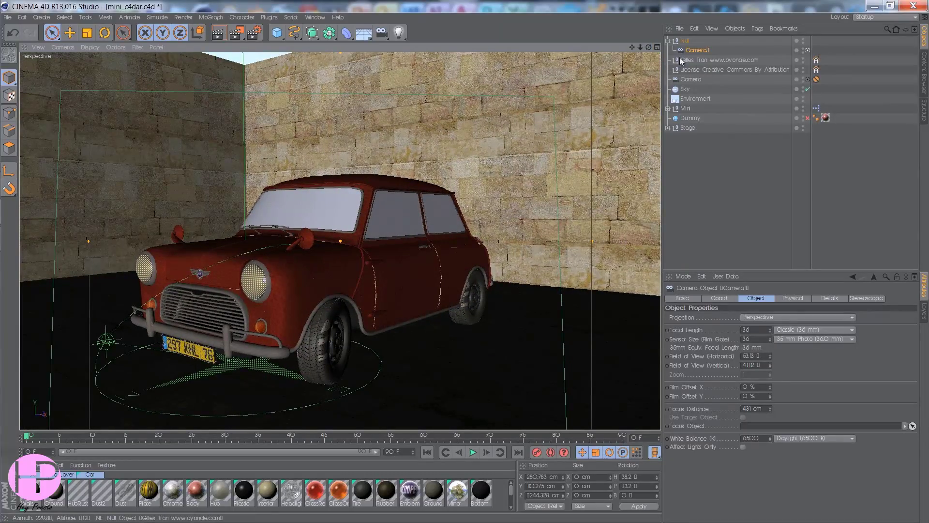
- Select the Null and orbit to a closer front three-quarter view of the Mini
{"action": "left_click", "coordinate": [685, 40]}
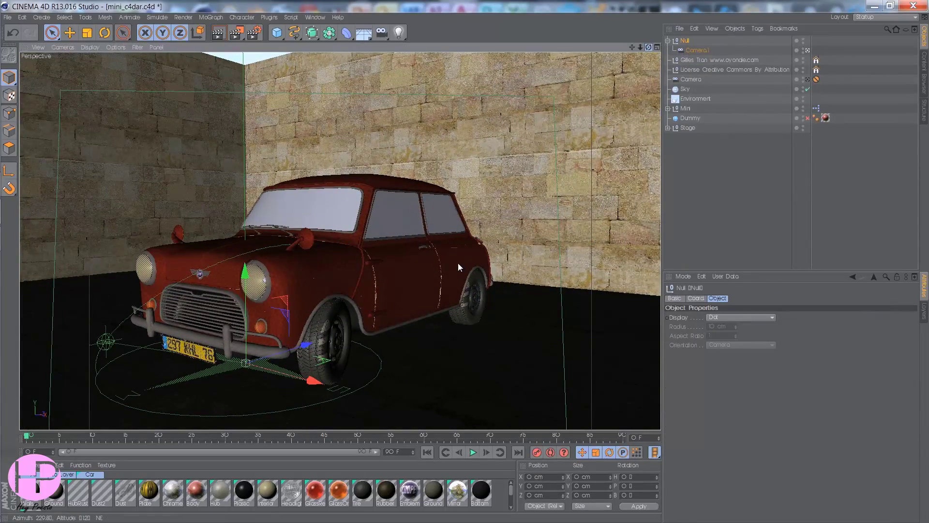
{"action": "mouse_move", "coordinate": [458, 263]}
{"action": "left_mouse_down", "text": "alt"}
{"action": "mouse_move", "coordinate": [488, 260]}
{"action": "mouse_move", "coordinate": [435, 264]}
{"action": "mouse_move", "coordinate": [465, 257]}
{"action": "left_mouse_up", "text": "alt"}
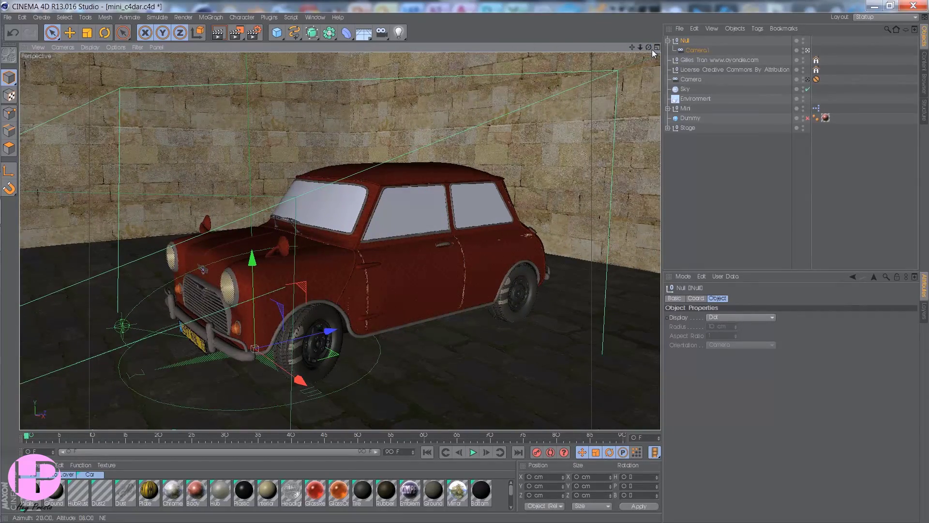
{"action": "left_click_drag", "start_coordinate": [649, 46], "coordinate": [602, 79]}
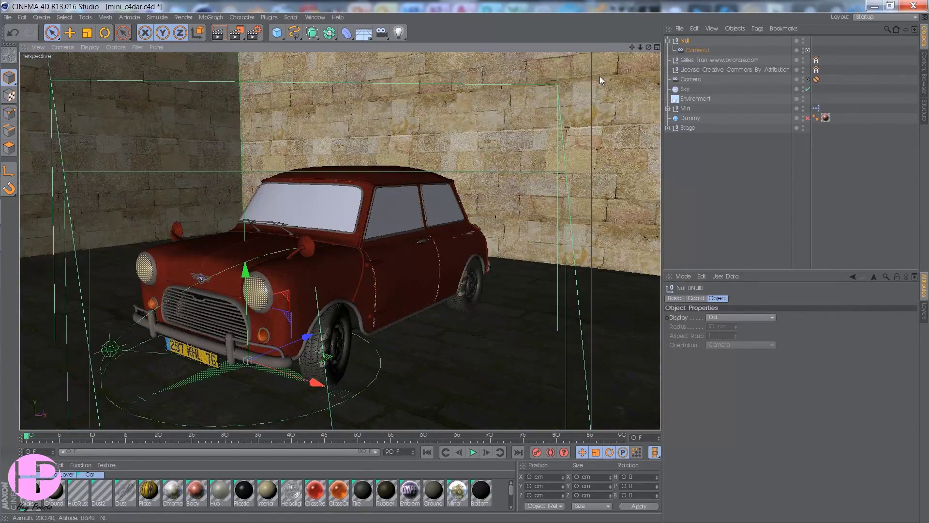
{"action": "left_click", "coordinate": [254, 32]}
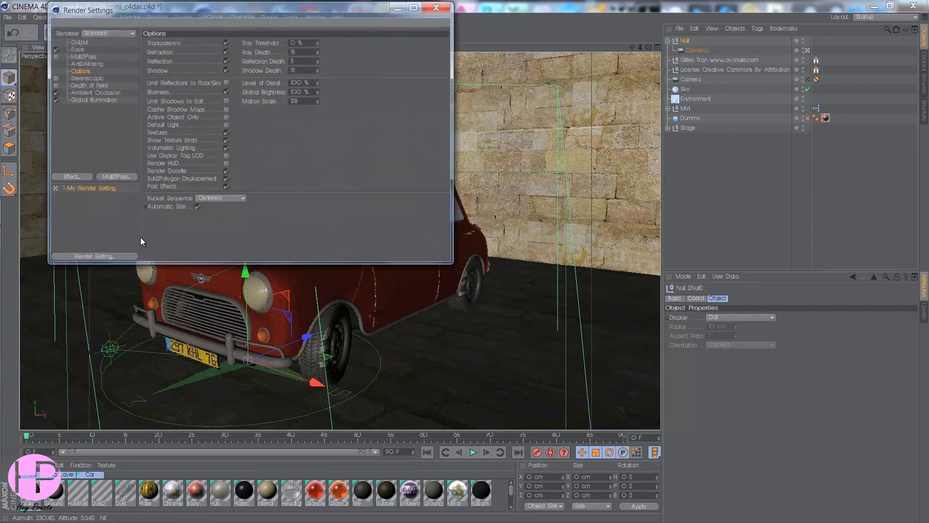
{"action": "left_click", "coordinate": [78, 42]}
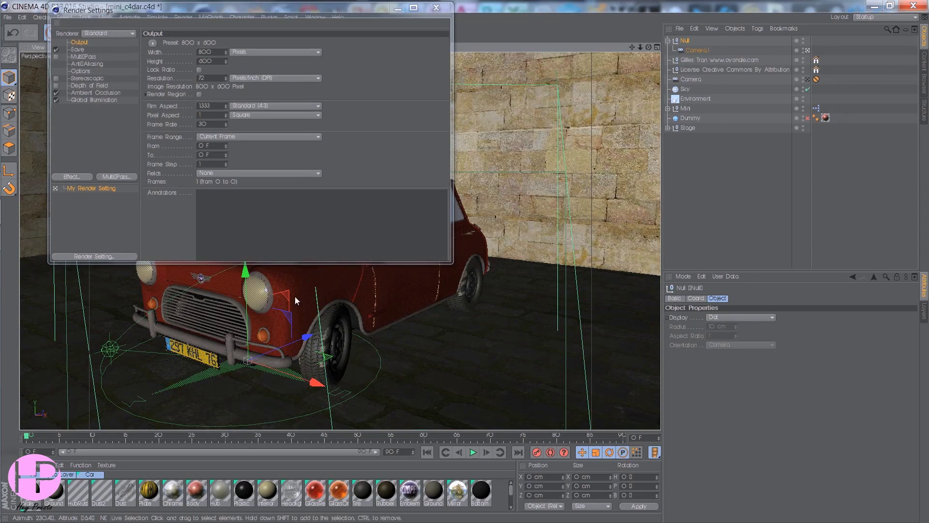
{"action": "left_click", "coordinate": [438, 6]}
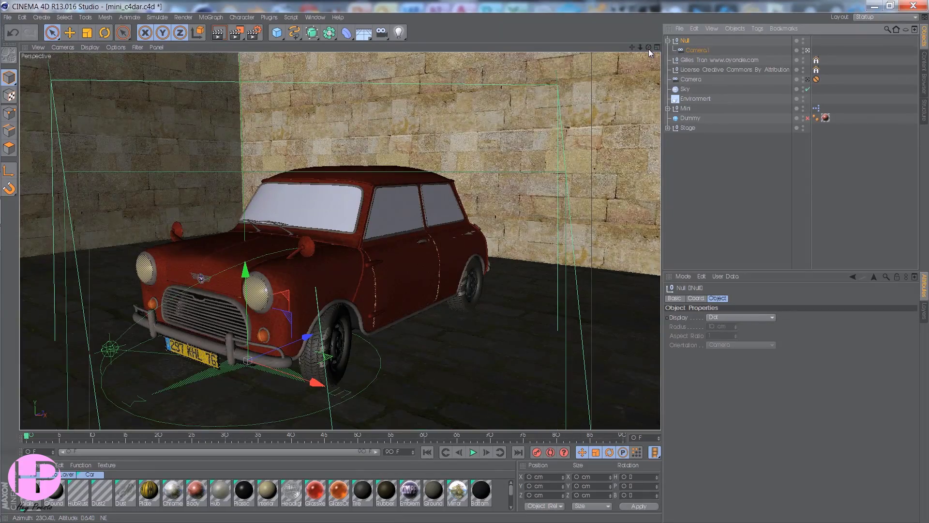
- With automatic keyframing on, orbit the view above the Mini's front wheel and side windows
{"action": "left_click_drag", "start_coordinate": [649, 49], "coordinate": [240, 322]}
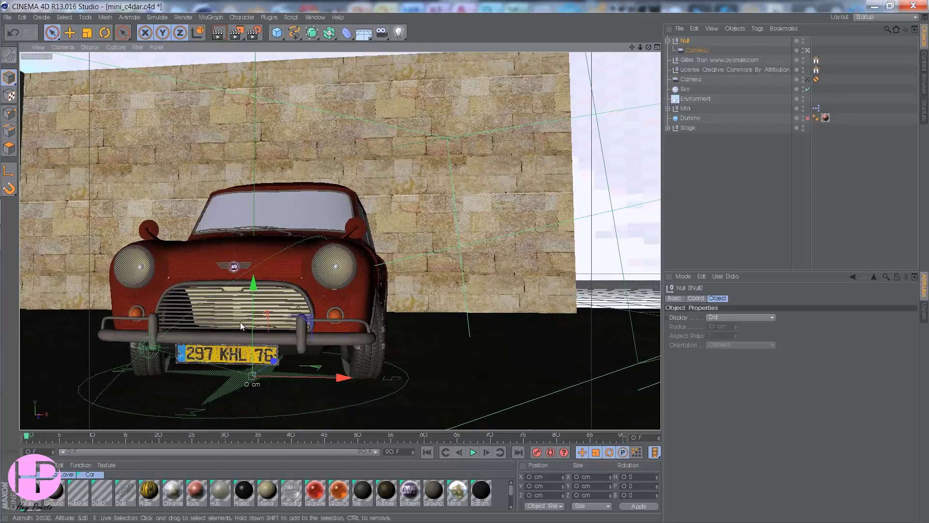
{"action": "scroll", "coordinate": [242, 318], "scroll_direction": "up", "scroll_amount": 8}
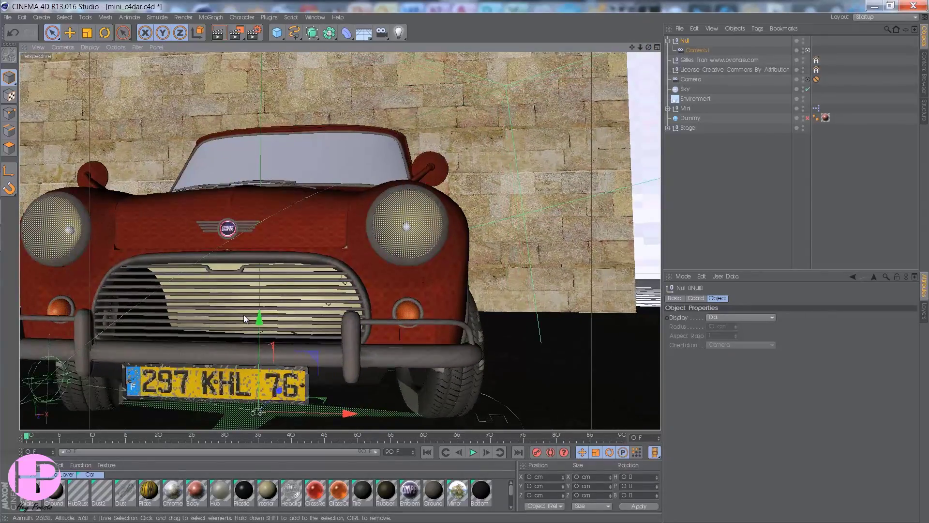
{"action": "left_click", "coordinate": [550, 452]}
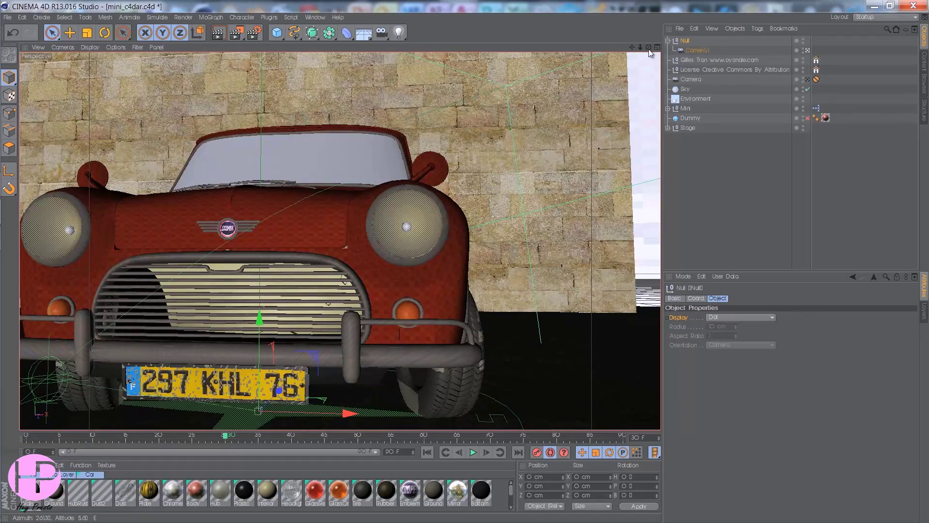
{"action": "left_click_drag", "start_coordinate": [648, 48], "coordinate": [463, 264]}
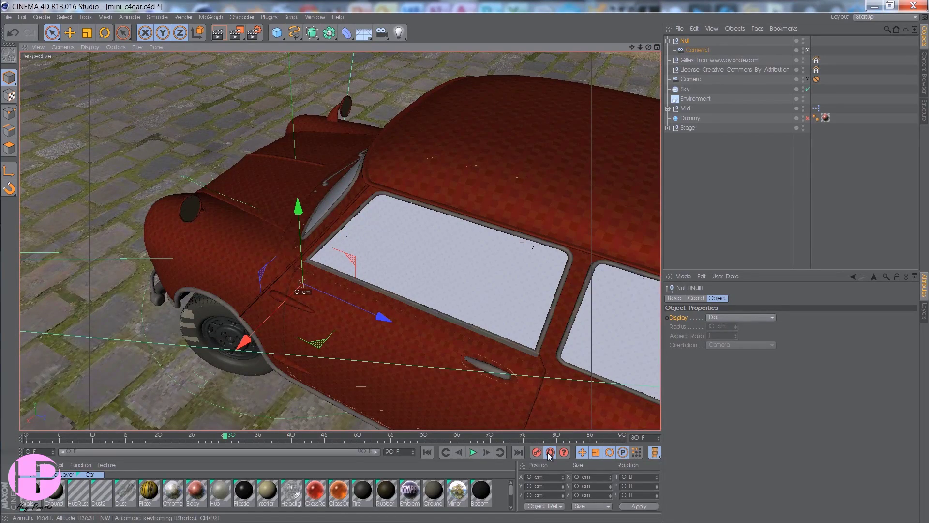
- Play the camera animation, stop and rewind it to the start, then jump to frame 30
{"action": "left_click", "coordinate": [427, 452]}
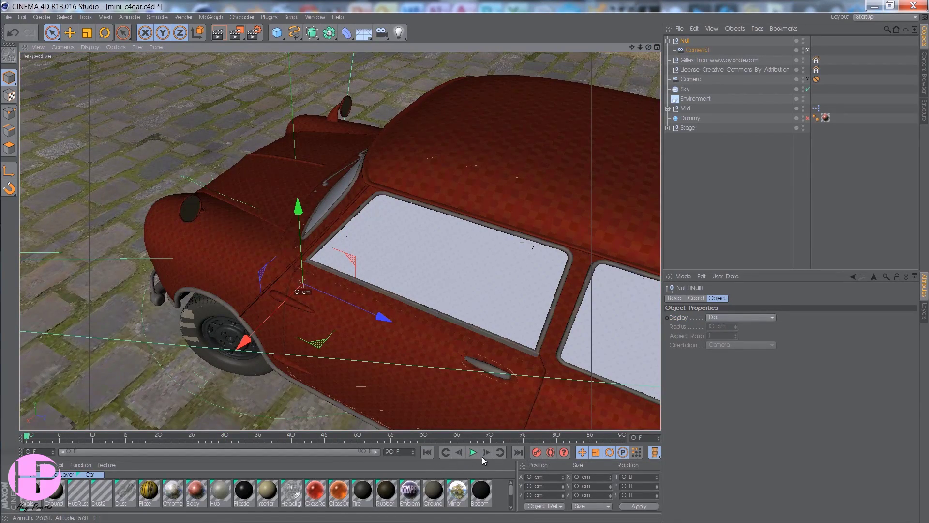
{"action": "left_click", "coordinate": [473, 452]}
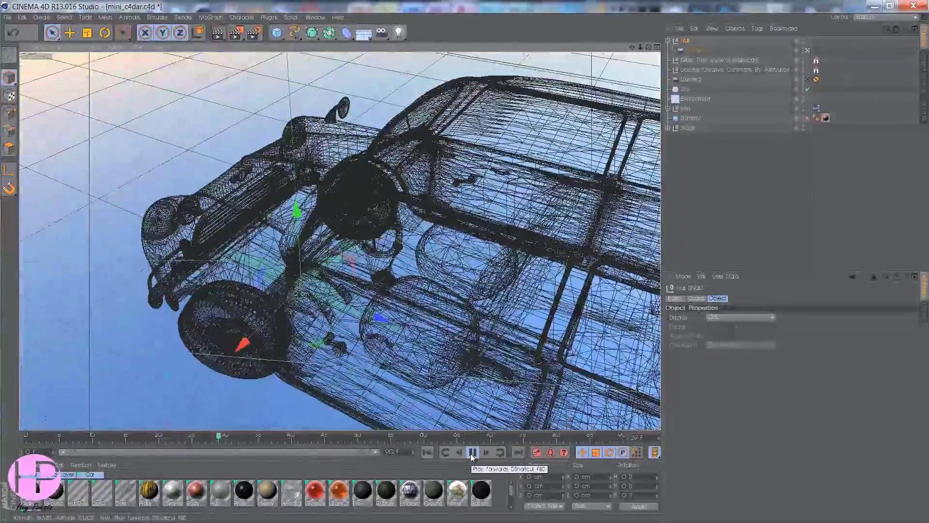
{"action": "left_click", "coordinate": [472, 455]}
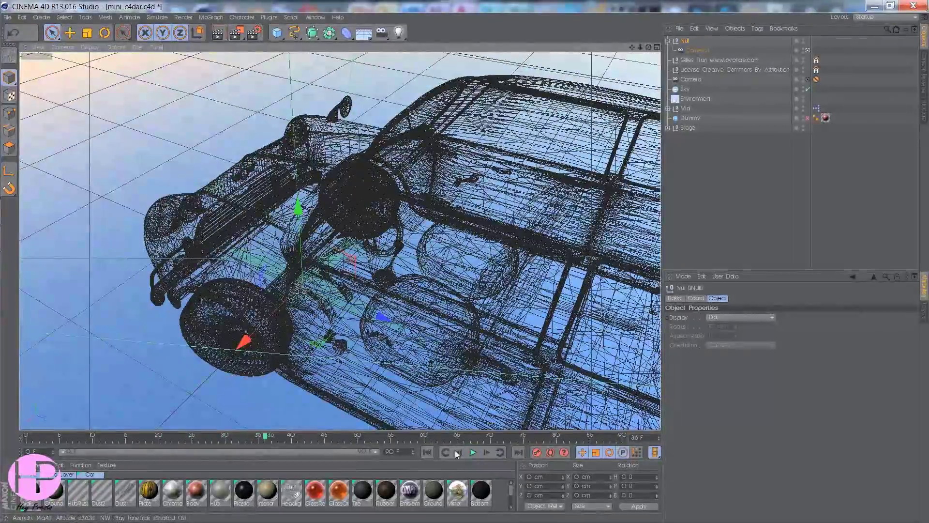
{"action": "left_click", "coordinate": [432, 452]}
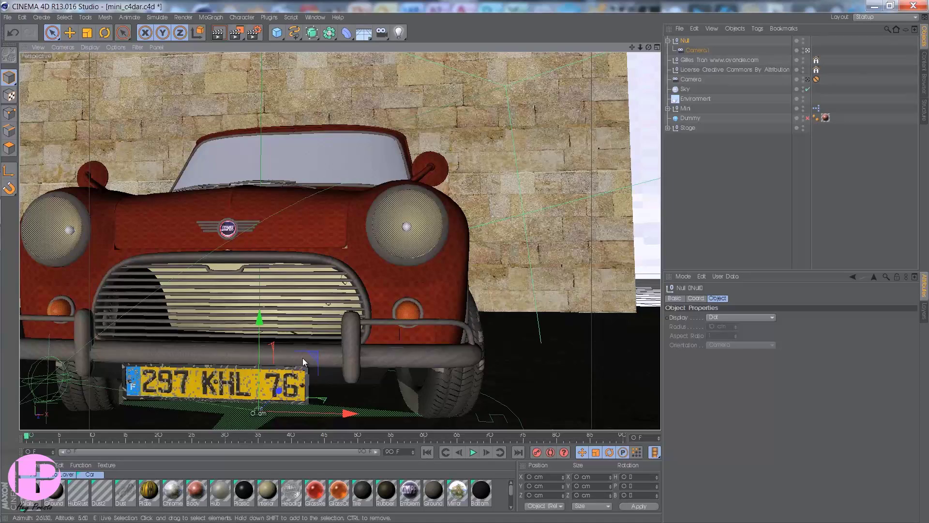
{"action": "left_click", "coordinate": [231, 437]}
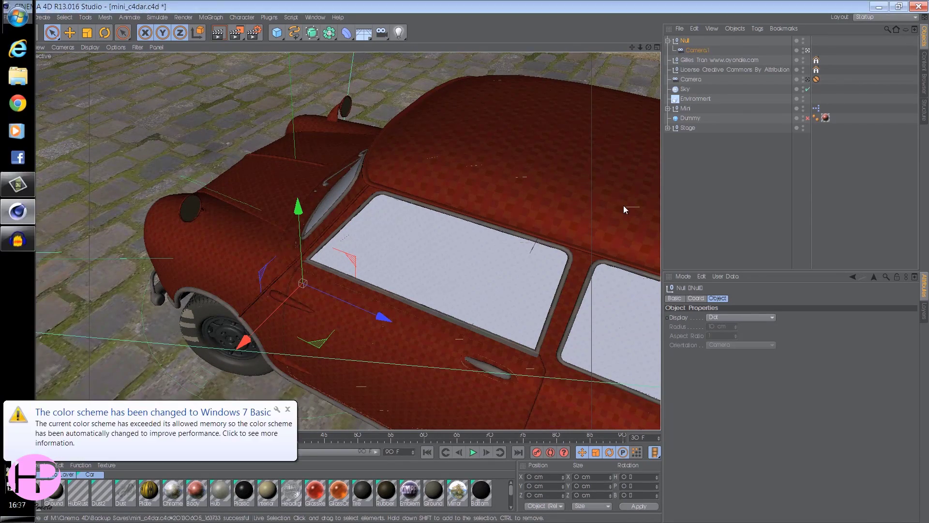
- At frame 90, frame a low close-up of the front wheel, then replay the animation from frame 0
{"action": "left_click", "coordinate": [288, 409]}
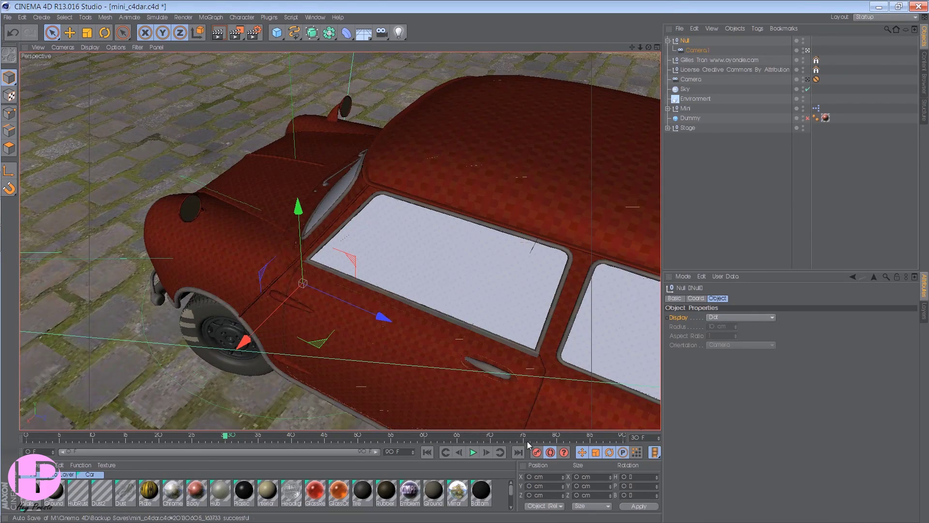
{"action": "left_click", "coordinate": [624, 437]}
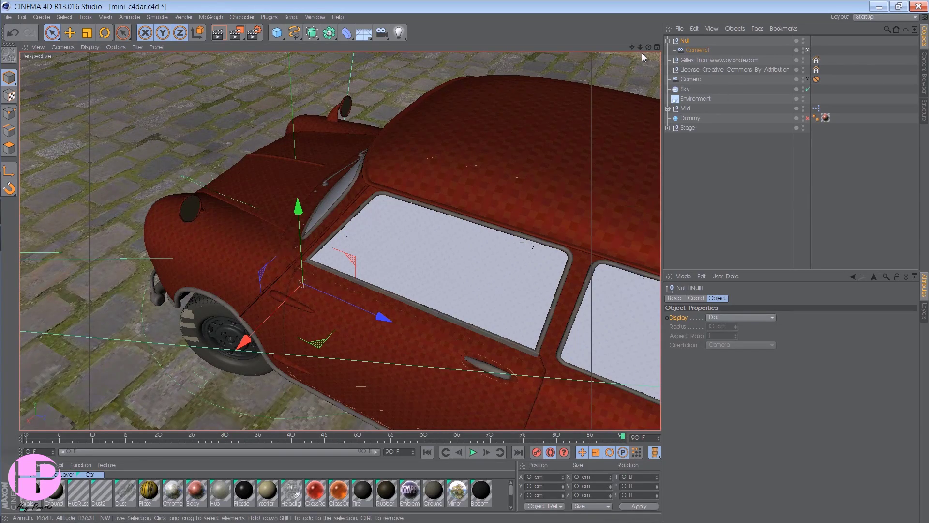
{"action": "left_click_drag", "start_coordinate": [649, 48], "coordinate": [553, 234]}
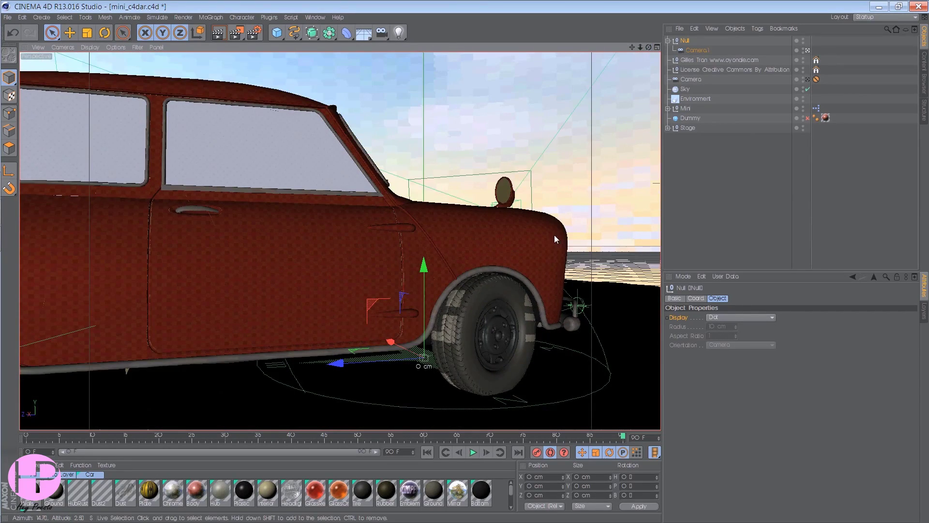
{"action": "scroll", "coordinate": [460, 333], "scroll_direction": "up", "scroll_amount": 6}
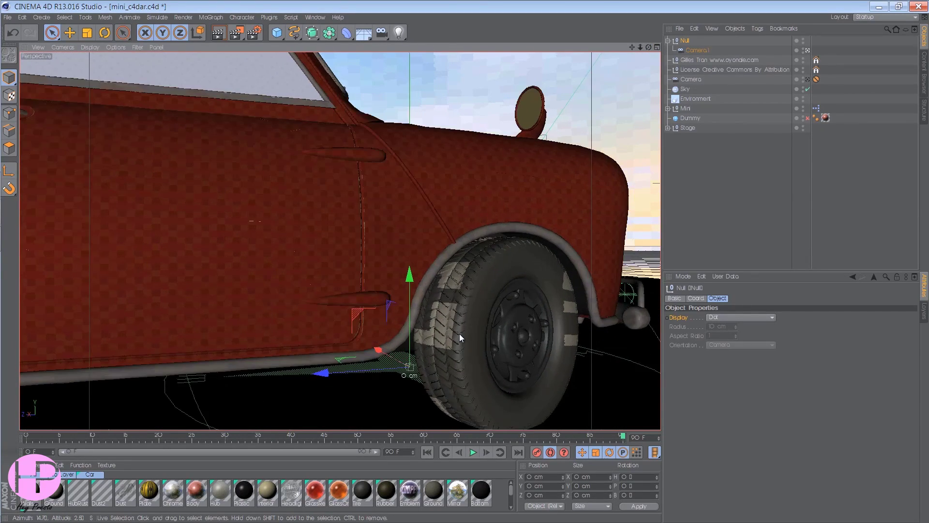
{"action": "scroll", "coordinate": [460, 333], "scroll_direction": "up", "scroll_amount": 2}
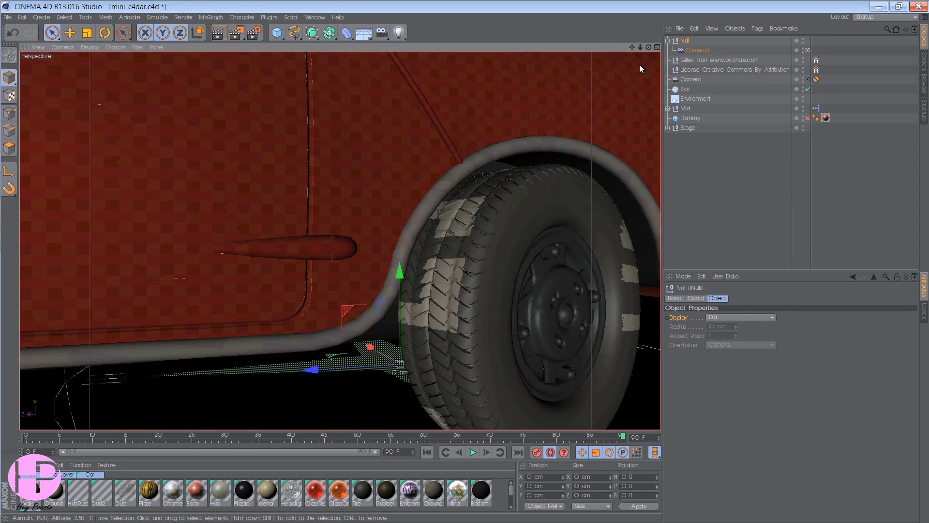
{"action": "scroll", "coordinate": [640, 65], "scroll_direction": "up", "scroll_amount": 2}
{"action": "left_click_drag", "start_coordinate": [632, 48], "coordinate": [431, 251]}
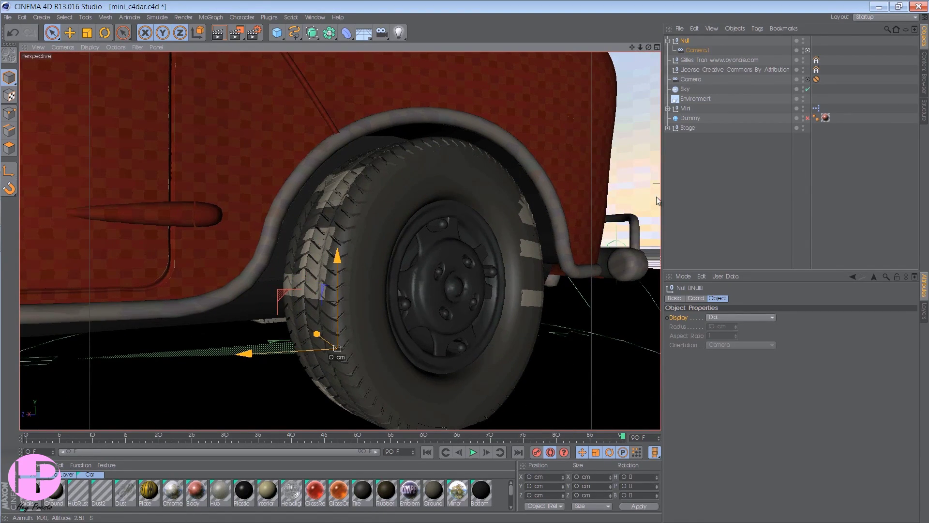
{"action": "left_click", "coordinate": [430, 453]}
{"action": "left_click", "coordinate": [472, 451]}
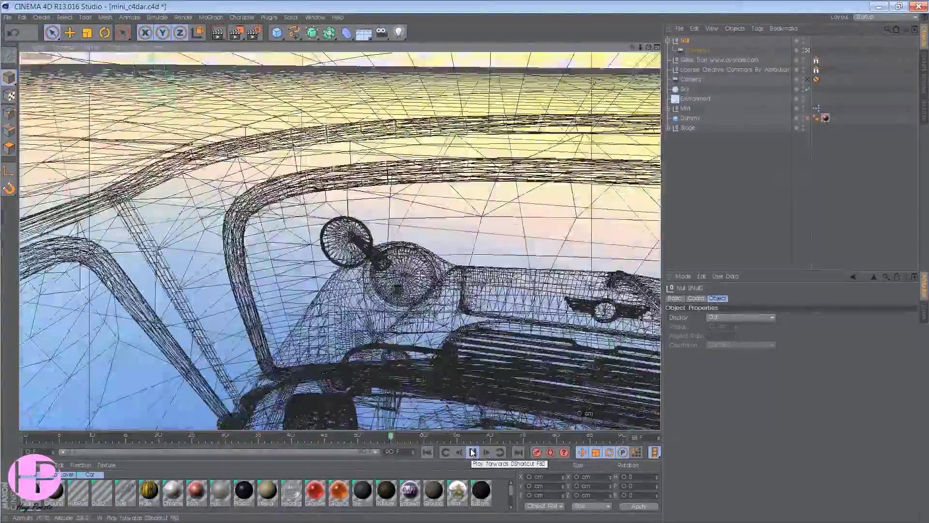
- Play the animation through, pause it, and rewind to frame 0 facing the front grille
{"action": "left_click", "coordinate": [473, 452]}
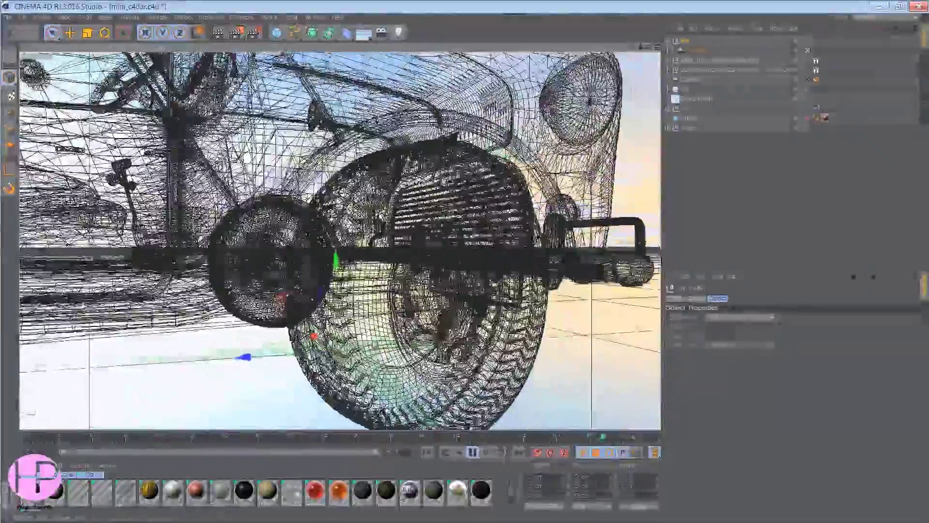
{"action": "left_click", "coordinate": [475, 451]}
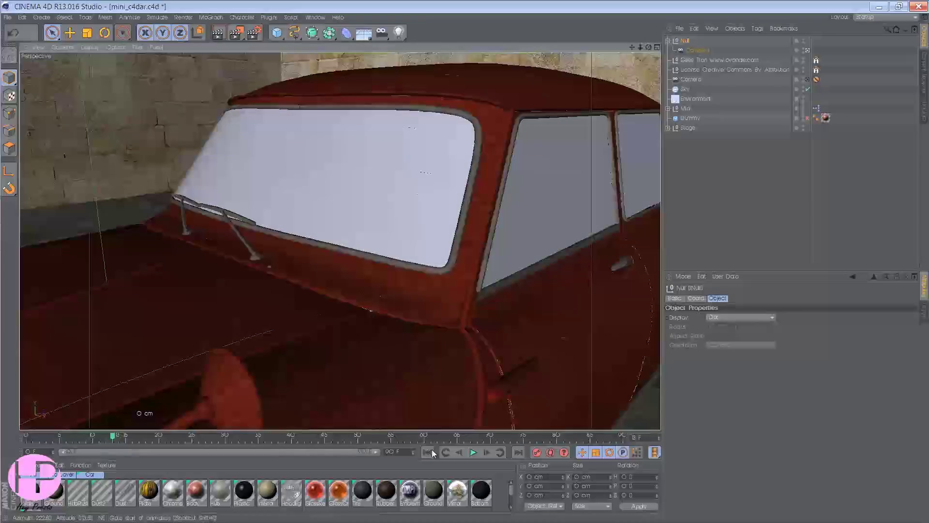
{"action": "left_click", "coordinate": [432, 452]}
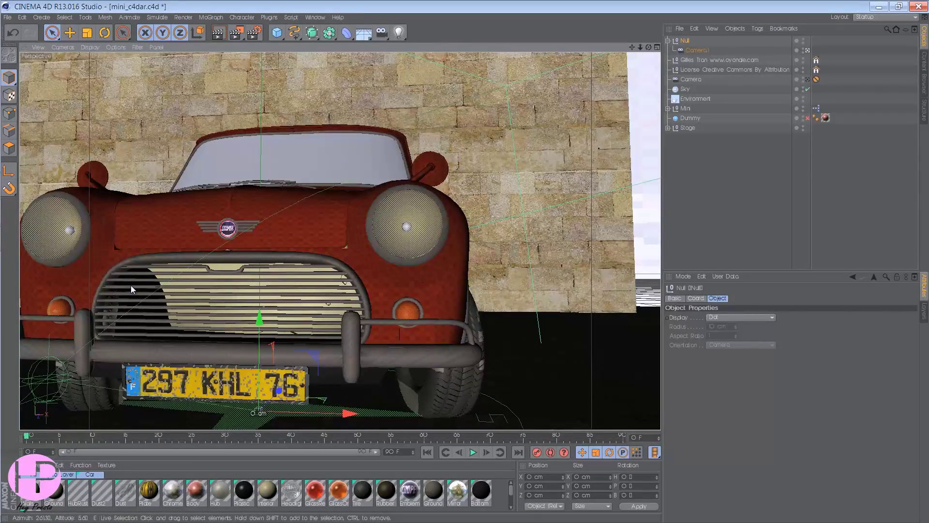